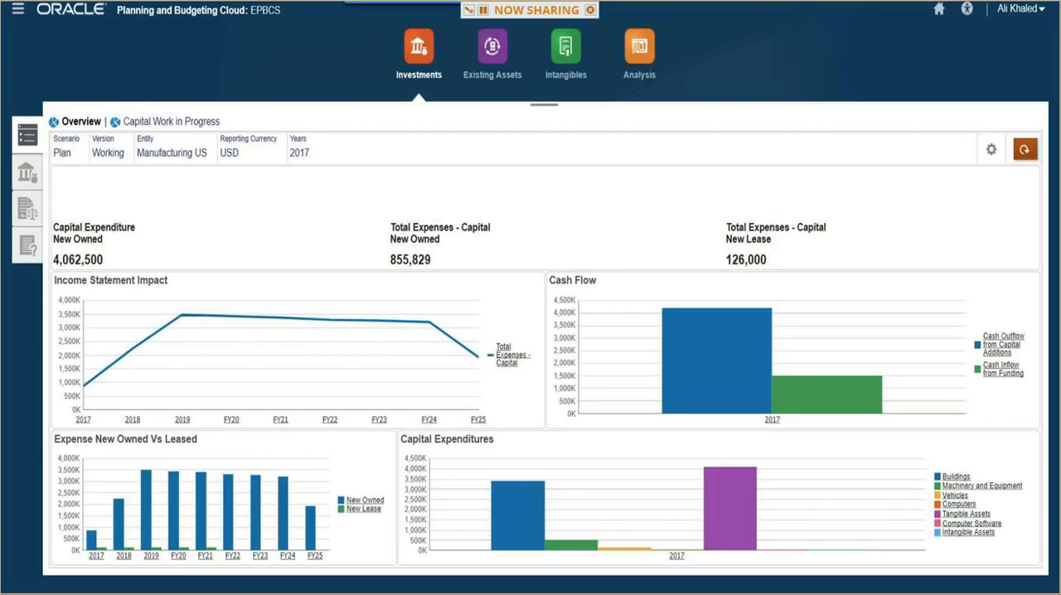
- Open the New Asset Detail form for investments and set the project to No Project for the Vehicles asset class
click(27, 173)
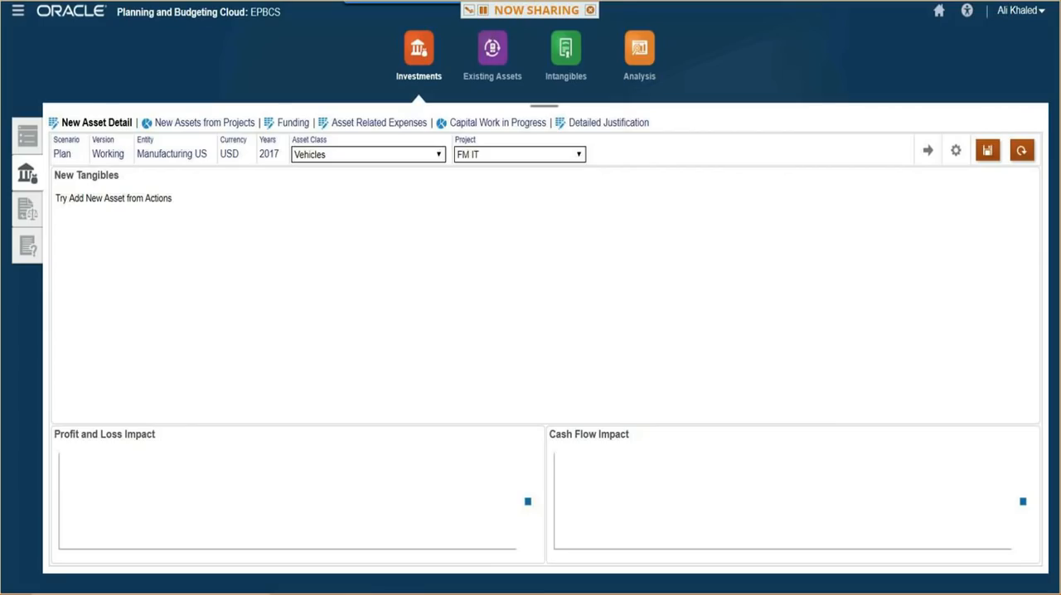
click(578, 154)
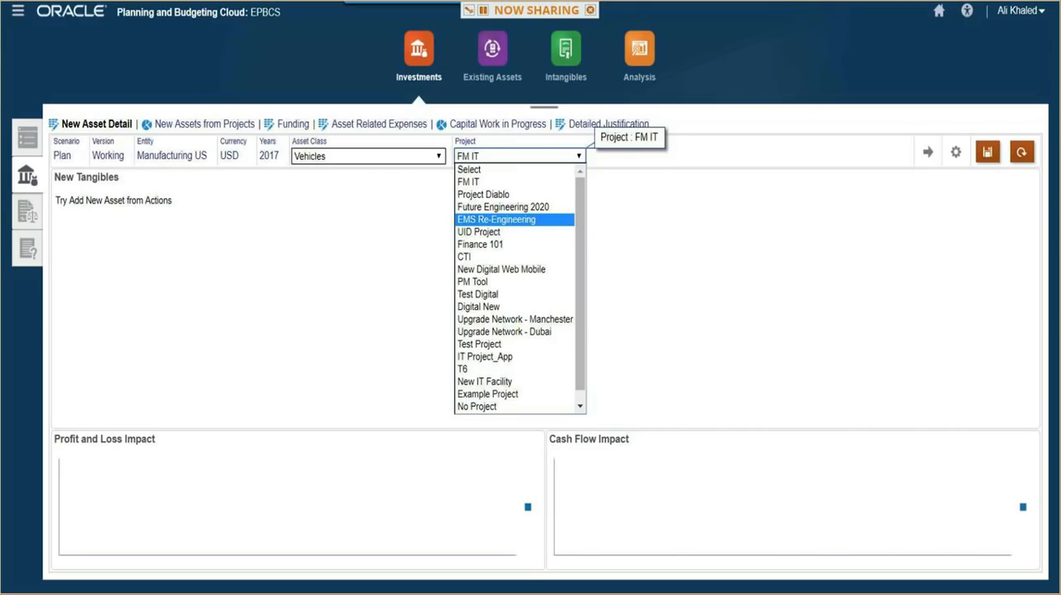
click(477, 407)
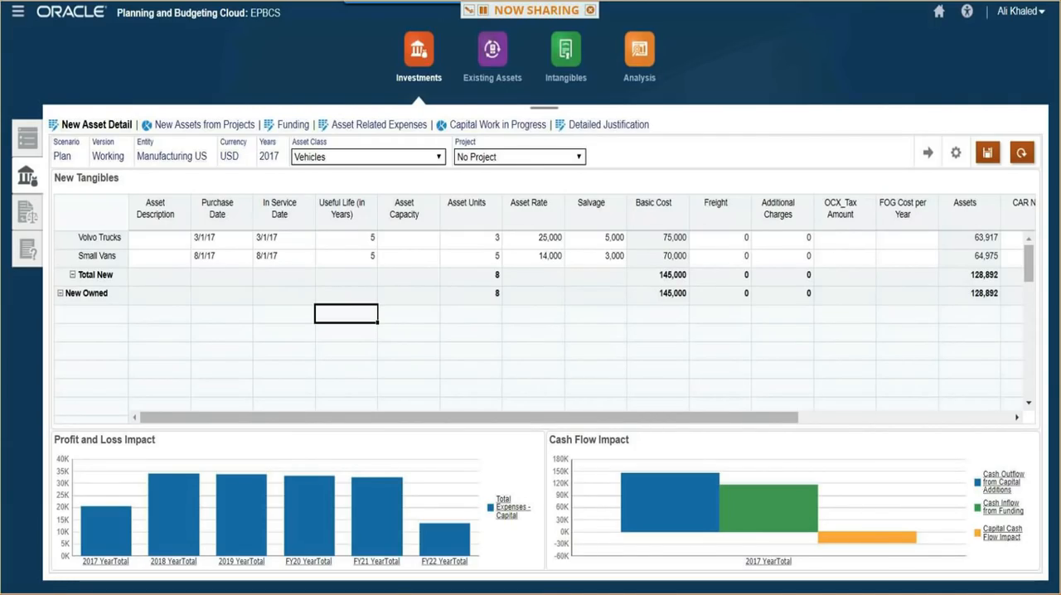
- Add the New Forklifts asset with 5 units, rate 25,000, salvage value 12,000, yearly FOG cost 5,000, high priority and Location 1
key(Right)
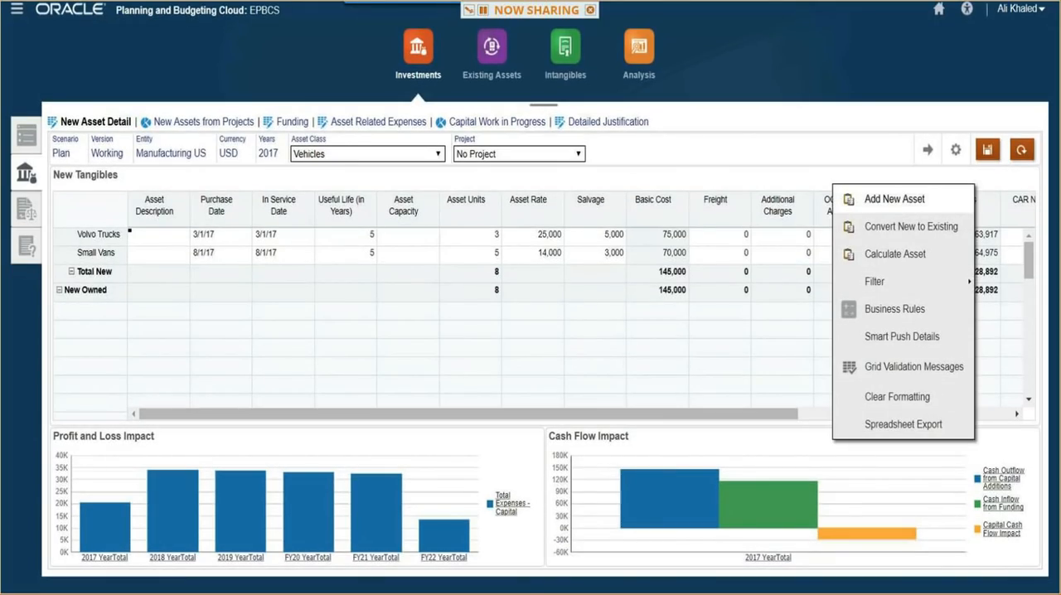
key(Right)
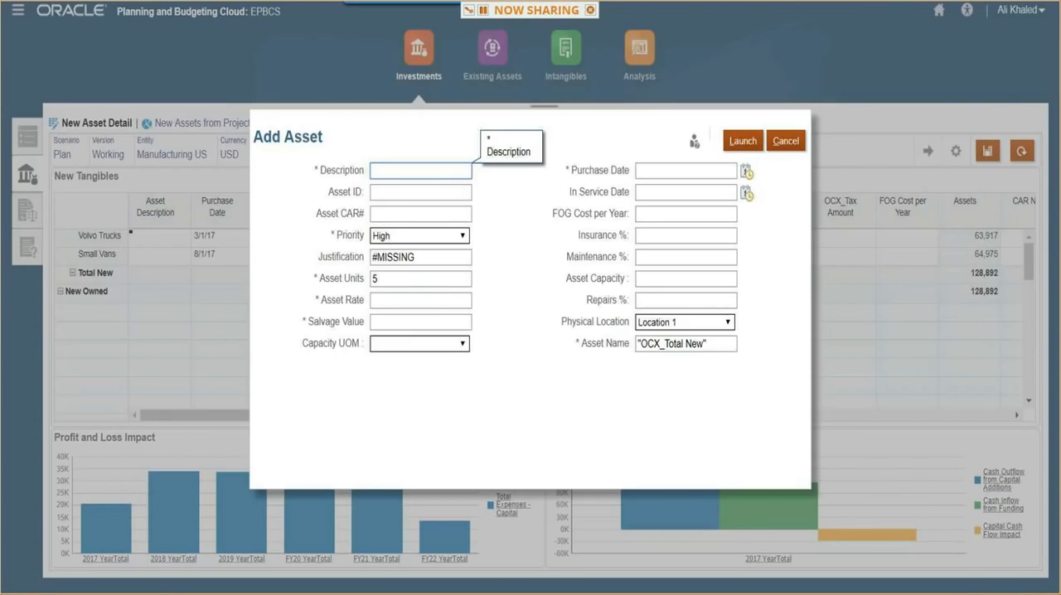
key(Right)
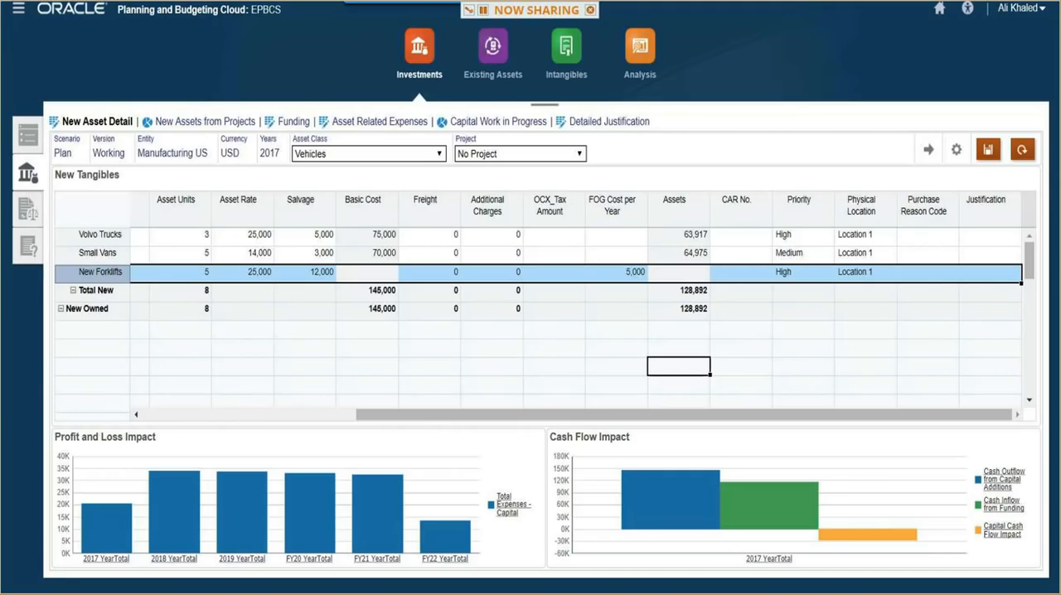
text(1000)
key(Tab)
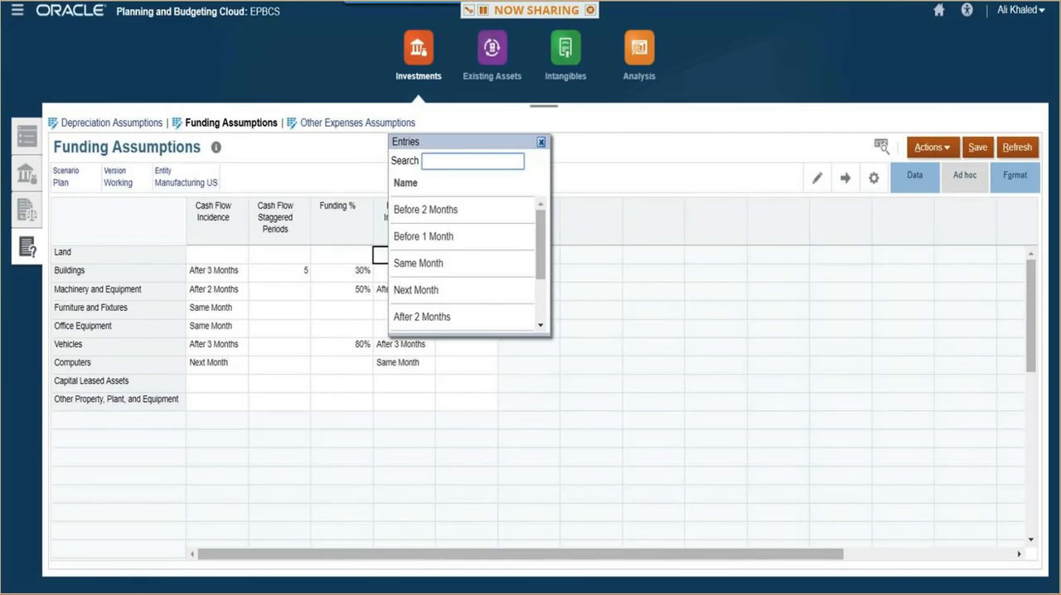
- Run Calculate Tangible Assets for the New Forklifts asset detail with OEP_Plan, OEP_Working, Manufacturing US, Vehicles and No Project
key(Right)
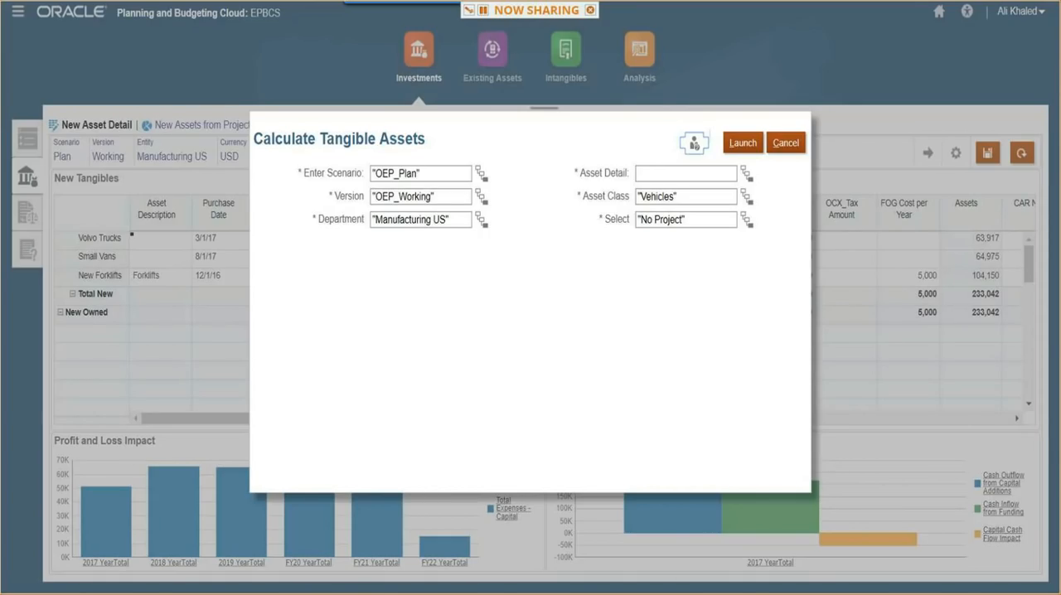
key(Right)
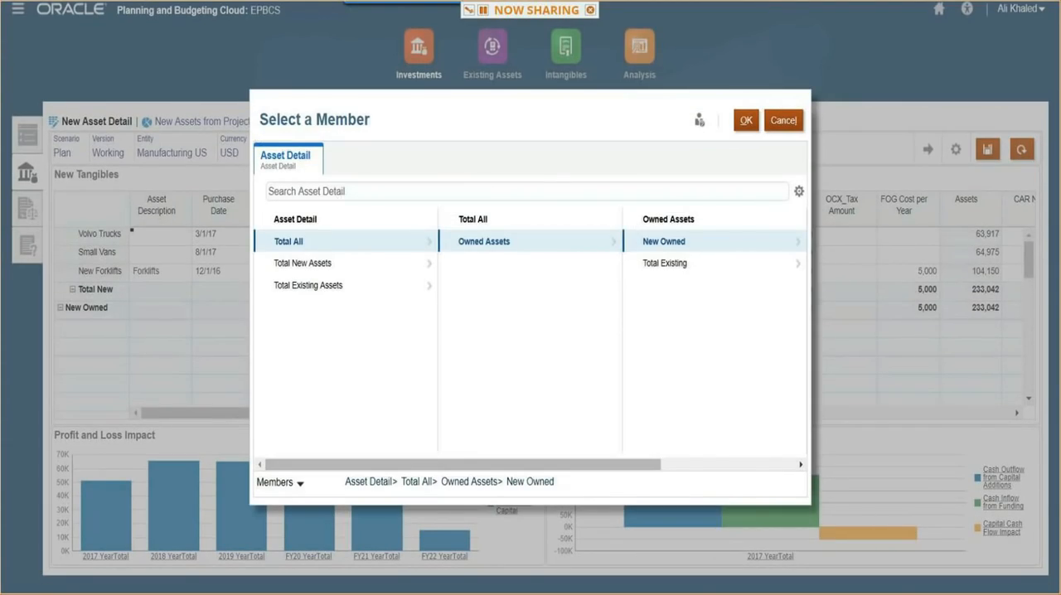
key(Right)
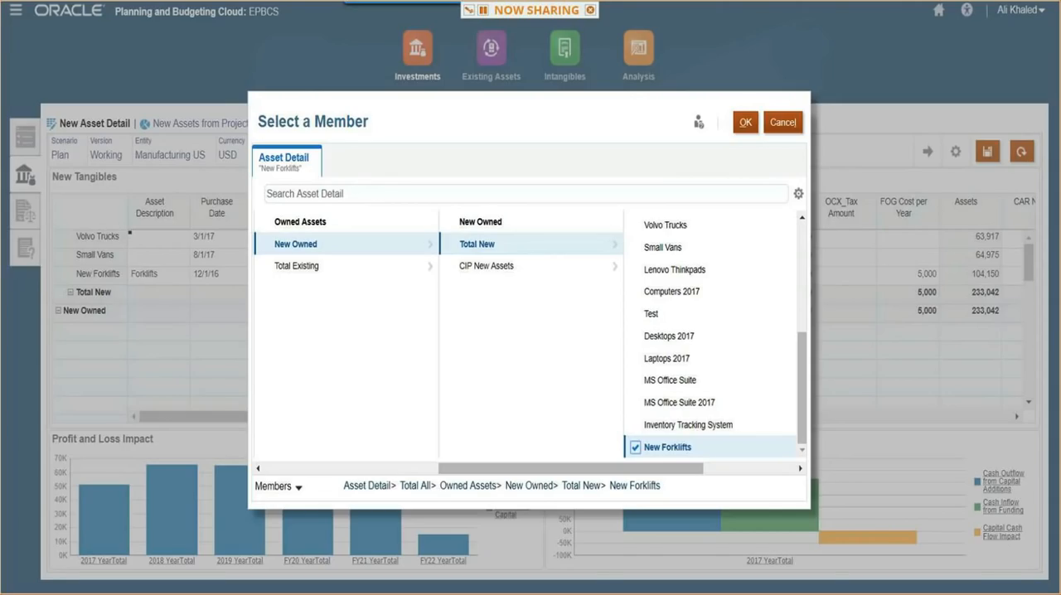
key(Right)
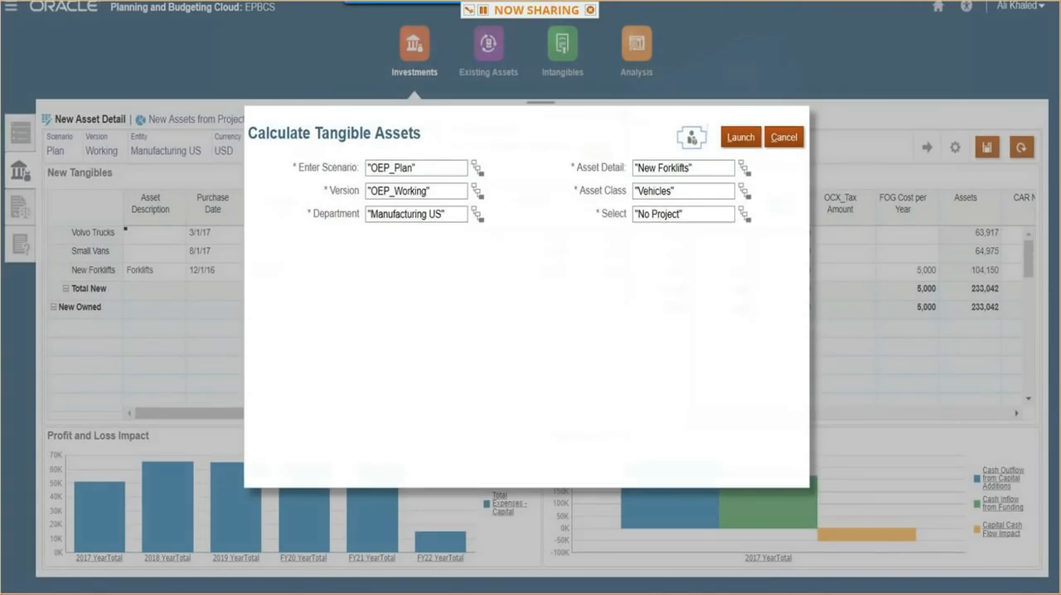
key(Right)
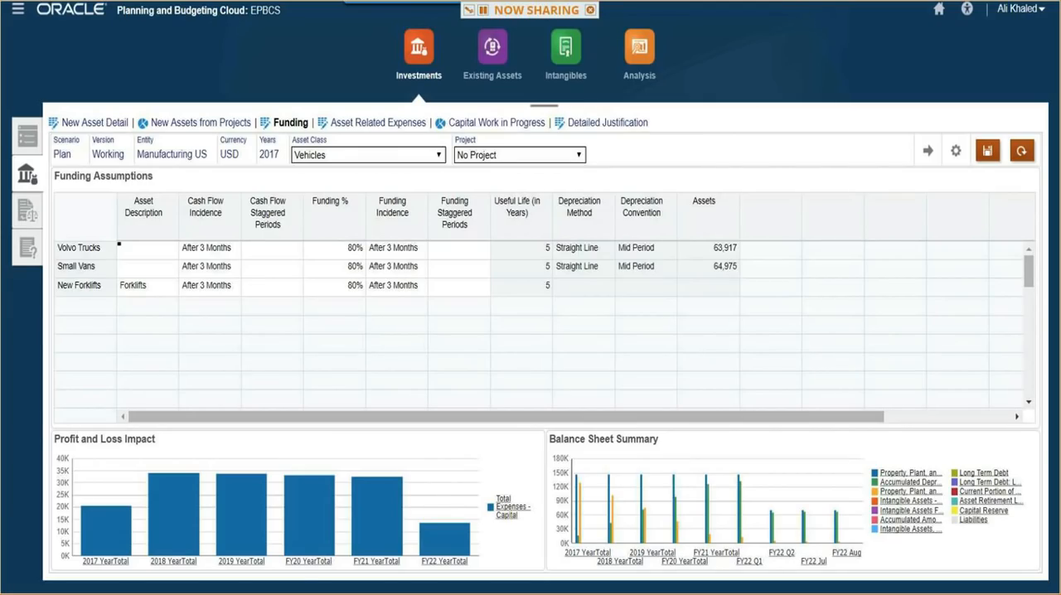
- Add a leased Forklifts asset in Lease Asset Planning with lease date 1/1/17, 5-year term, 1,000 down payment and monthly payments of 500
key(Right)
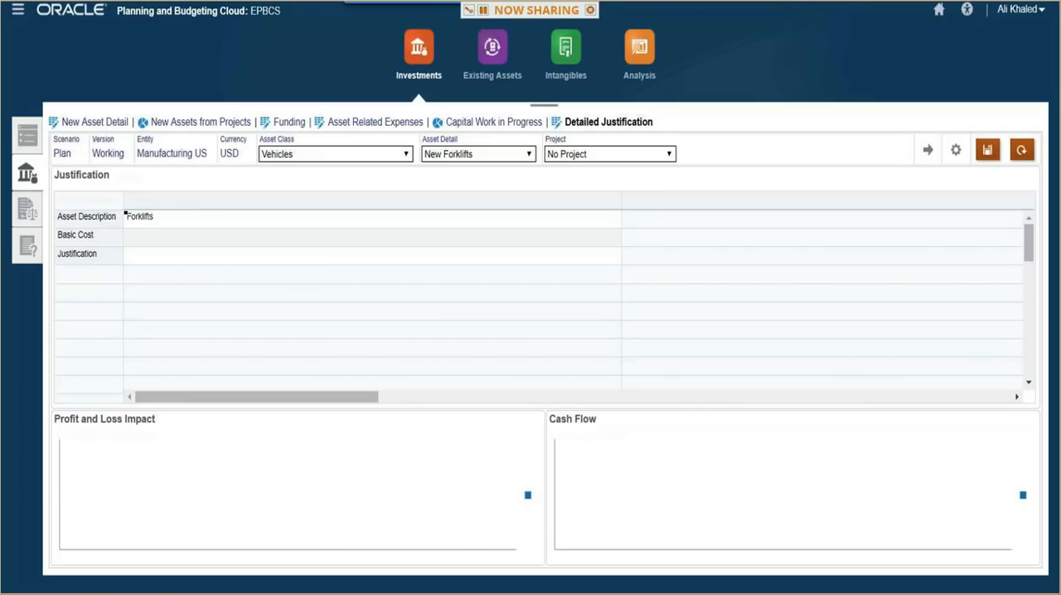
key(Right)
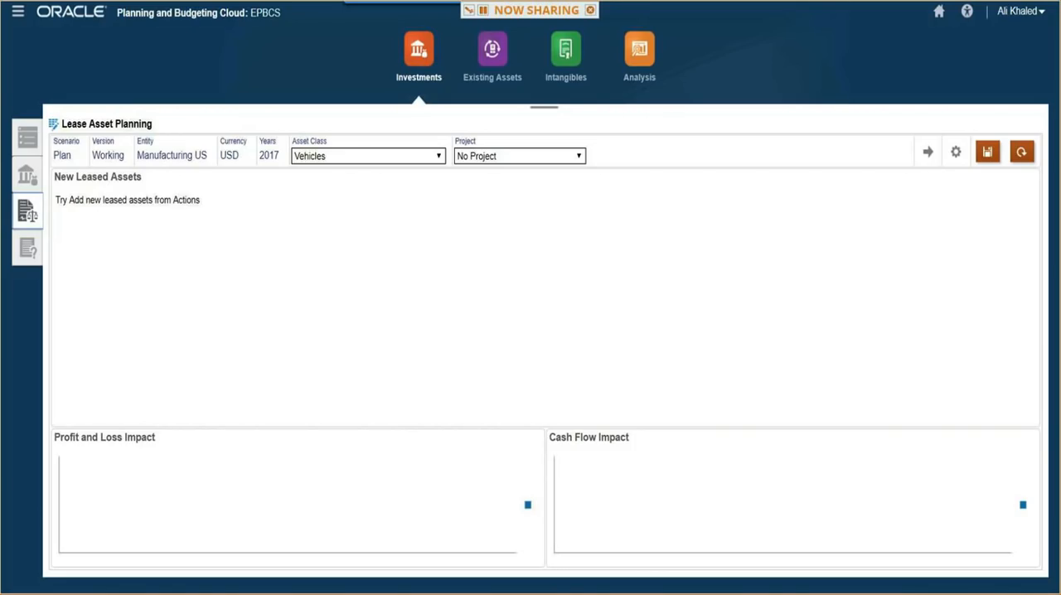
click(967, 177)
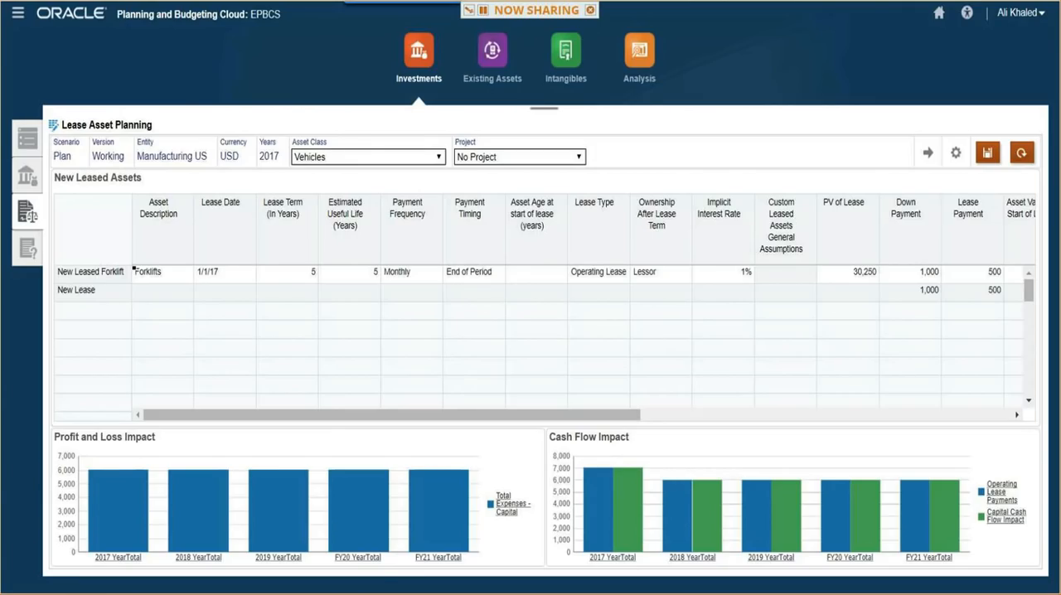
- Convert New Leased Forklift to an existing asset, choosing Leased Forklifts 2017 under Existing Lease as the asset detail
key(alt+Tab)
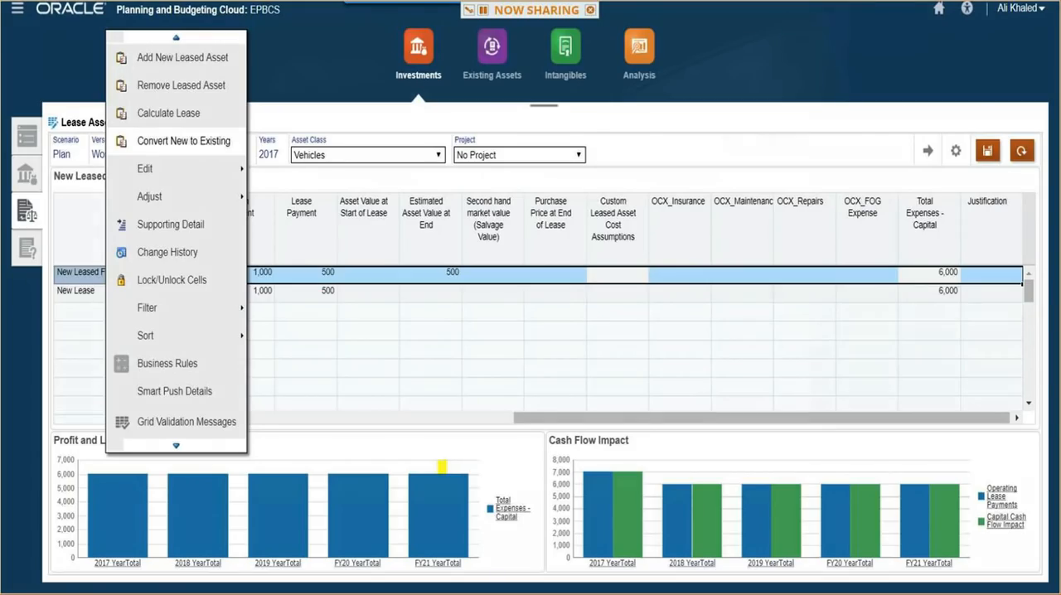
click(183, 141)
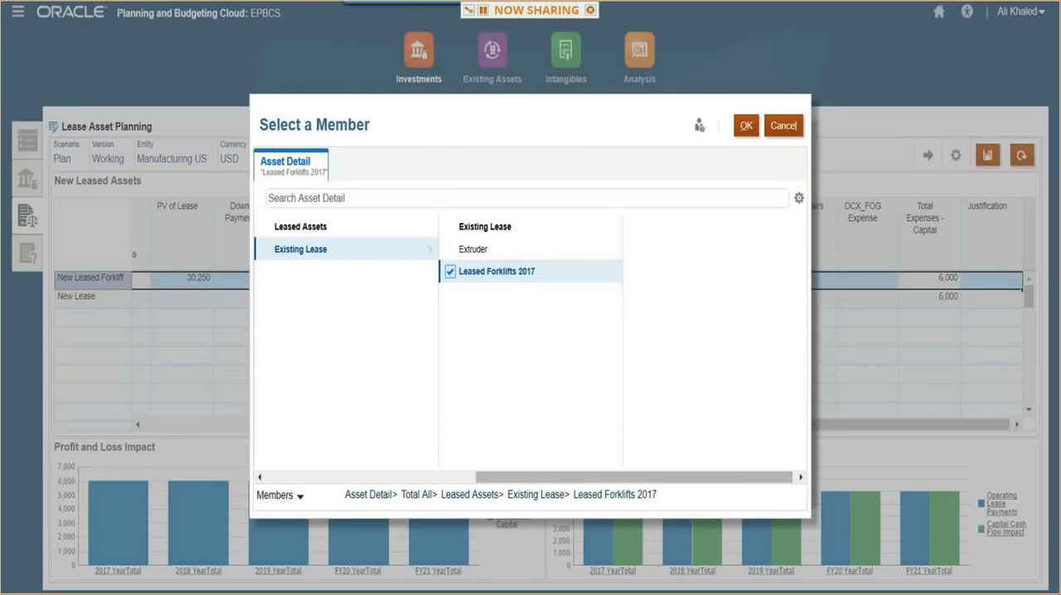
click(746, 126)
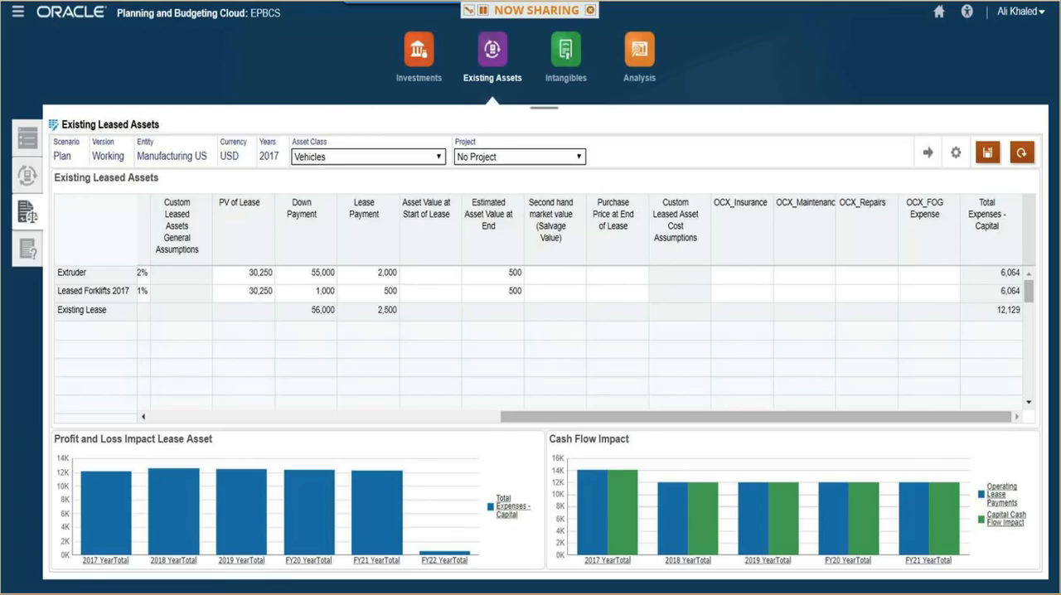
- Examine the existing vehicles in the Retirement and Transfers form, including the Retirement Options of Trucks Volvo 2015
click(956, 152)
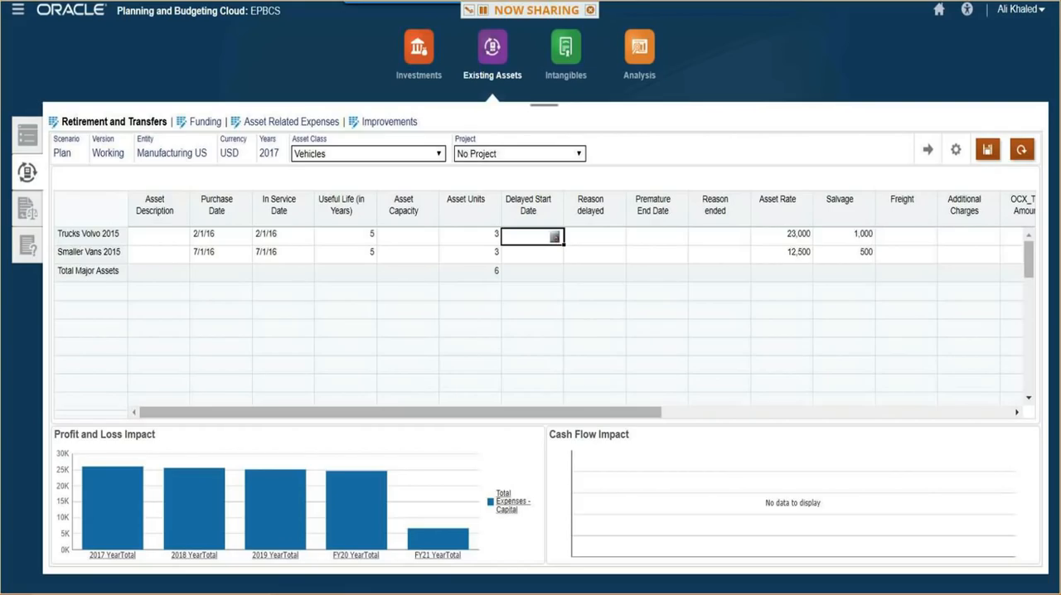
drag(401, 412, 750, 412)
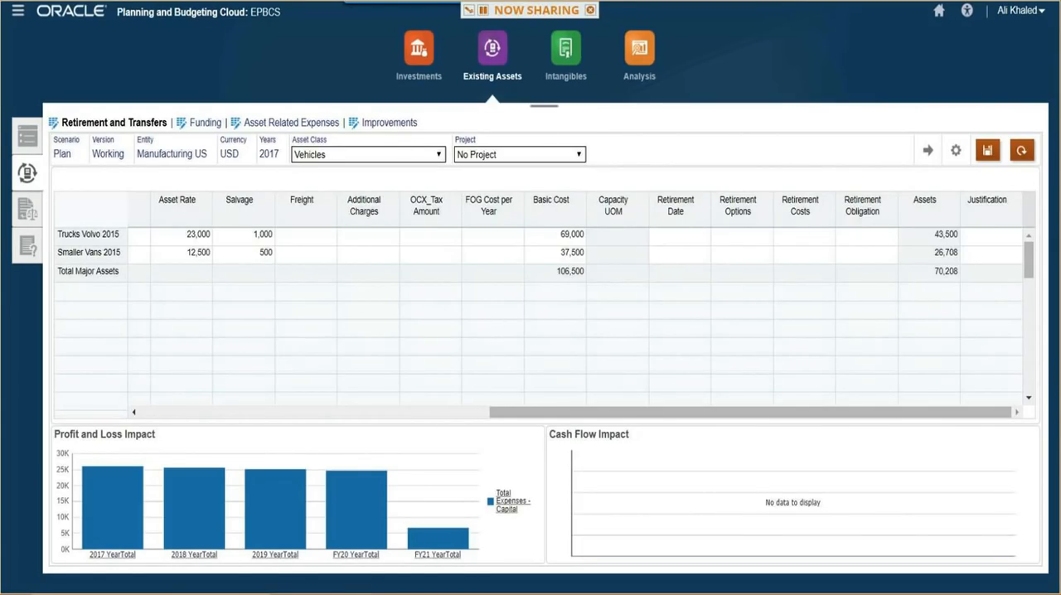
click(766, 234)
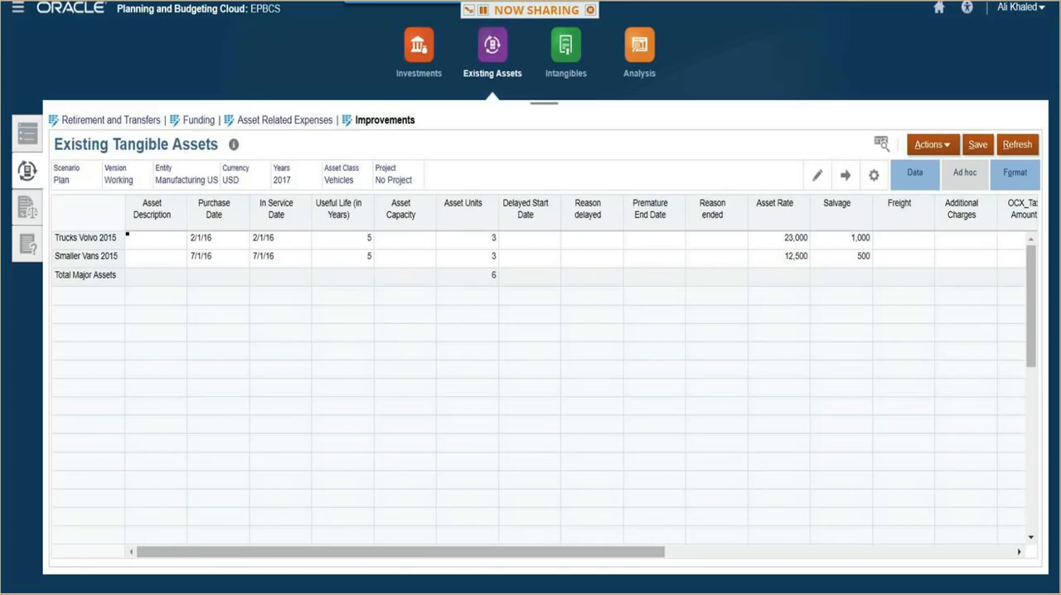
- Open the Improve Asset form for the existing tangible vehicles and start the Improve Asset action
click(933, 145)
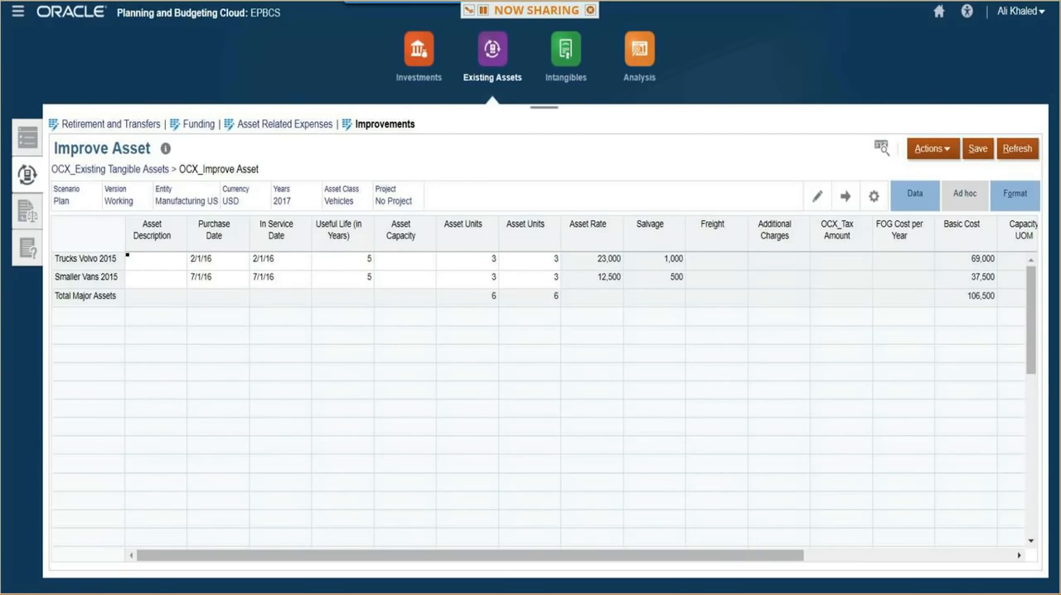
click(932, 150)
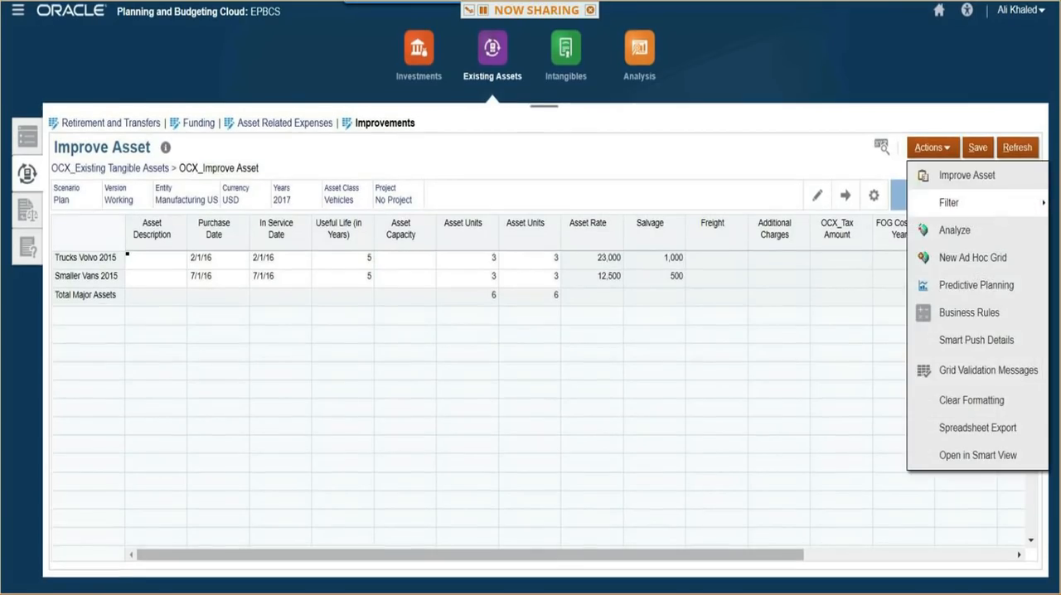
click(966, 175)
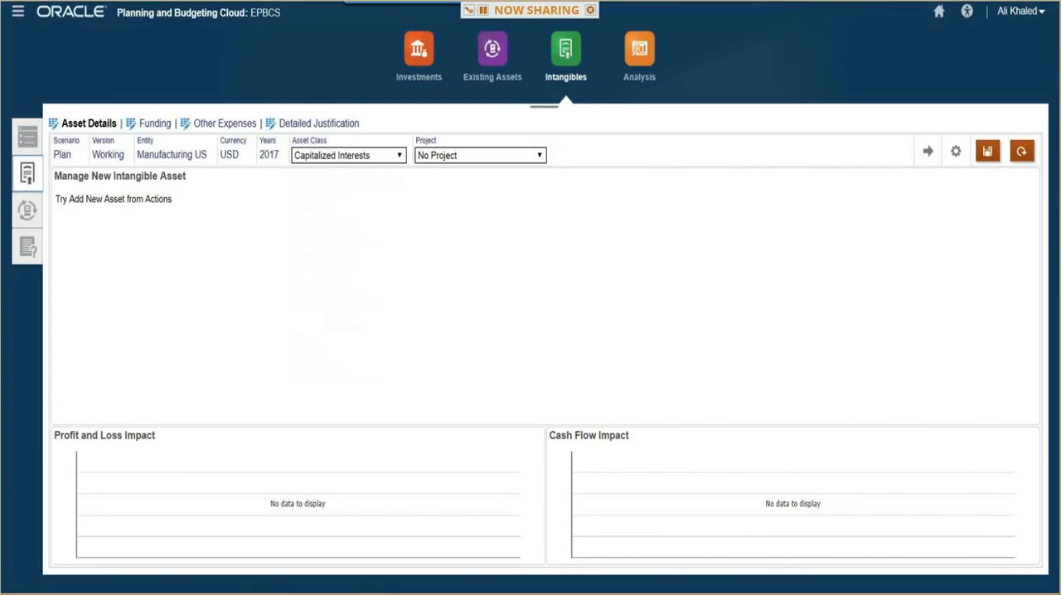
- Set the asset class to Computer Software for new intangible assets and open the available actions
click(349, 155)
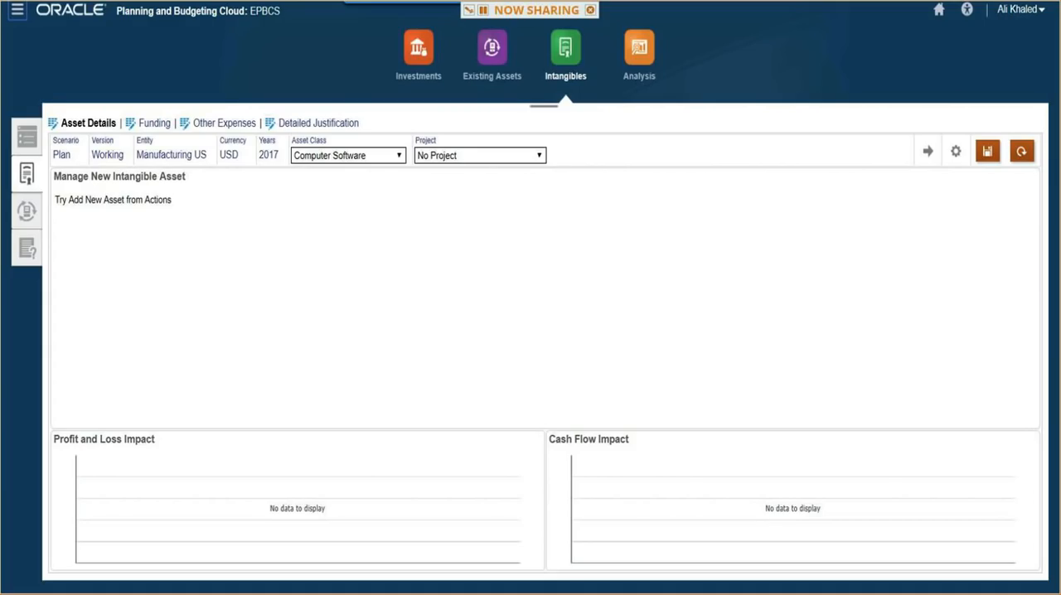
click(955, 151)
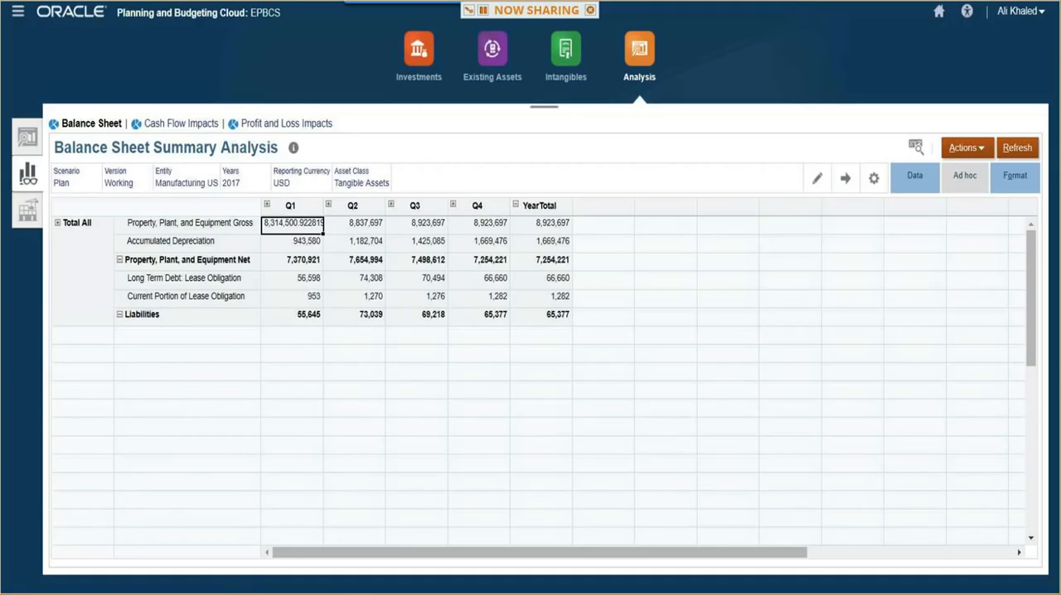
- Review the balance sheet, cash flow and profit and loss impact analyses for tangible assets
click(603, 260)
click(967, 148)
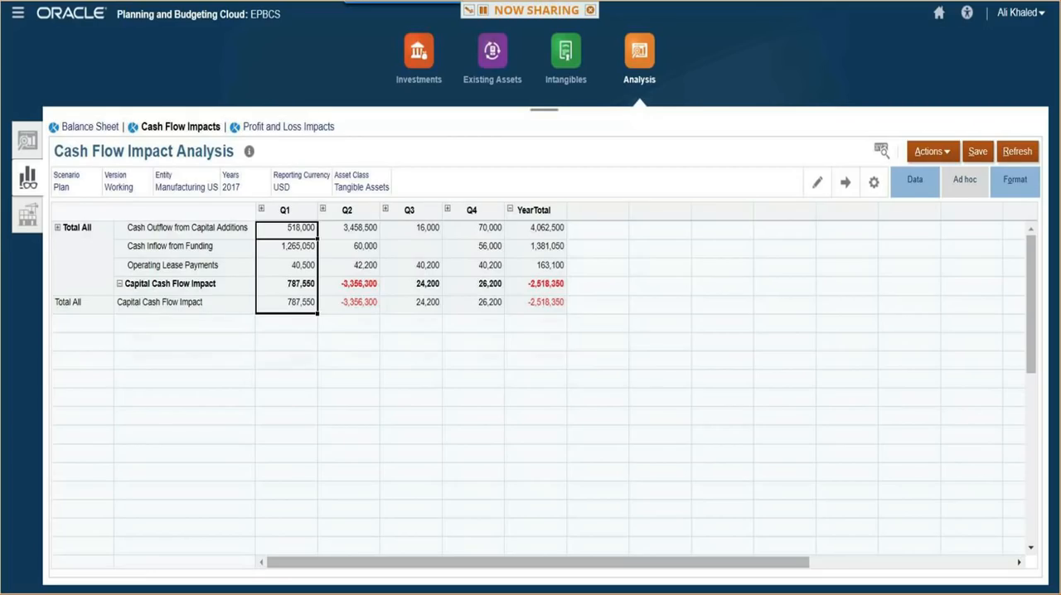
key(Right)
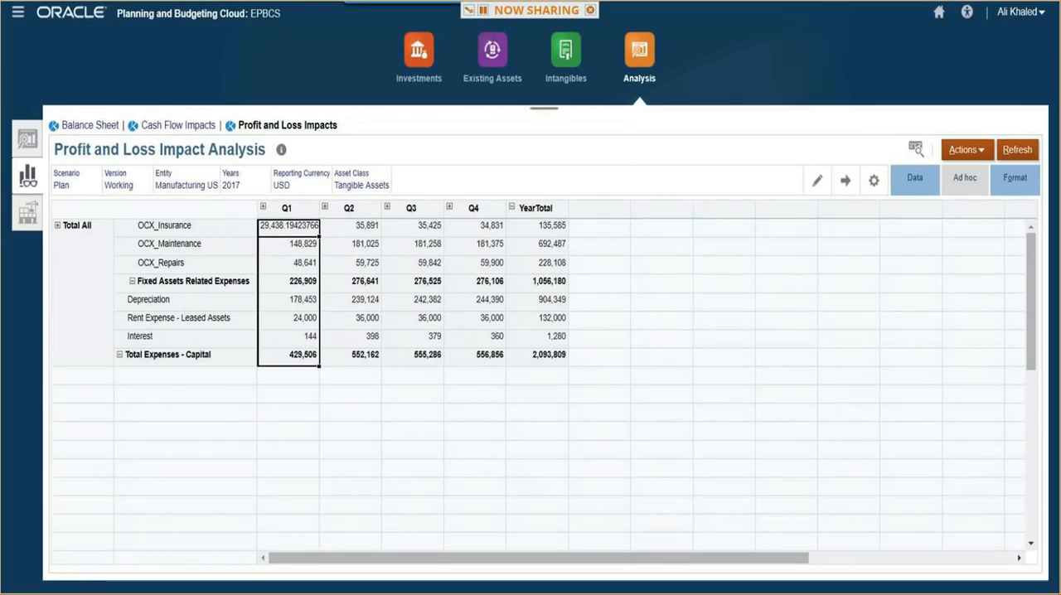